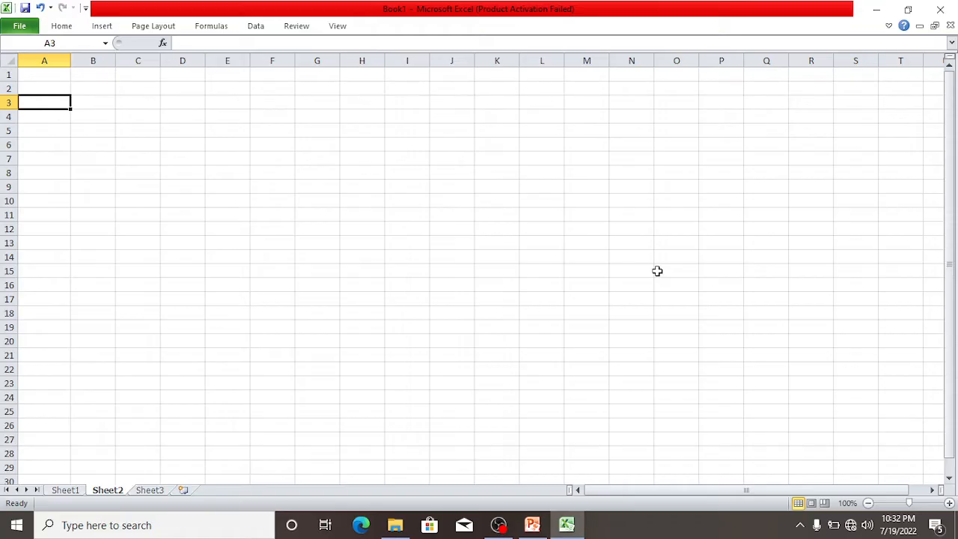
Enter the labels X in A2 and UNITS OF COMMODITY in A3, and fit column A's width to its text.
left_click(49, 88)
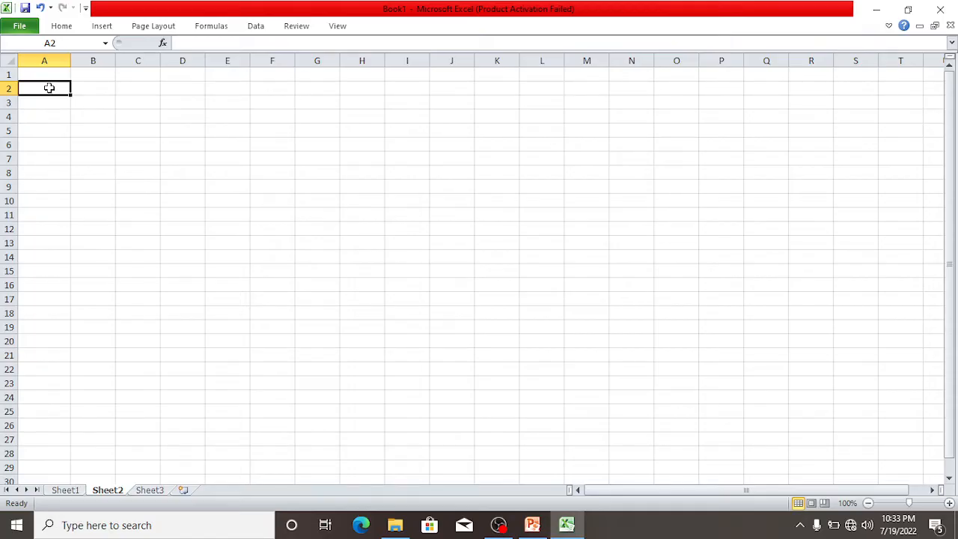
type("x")
key("Return")
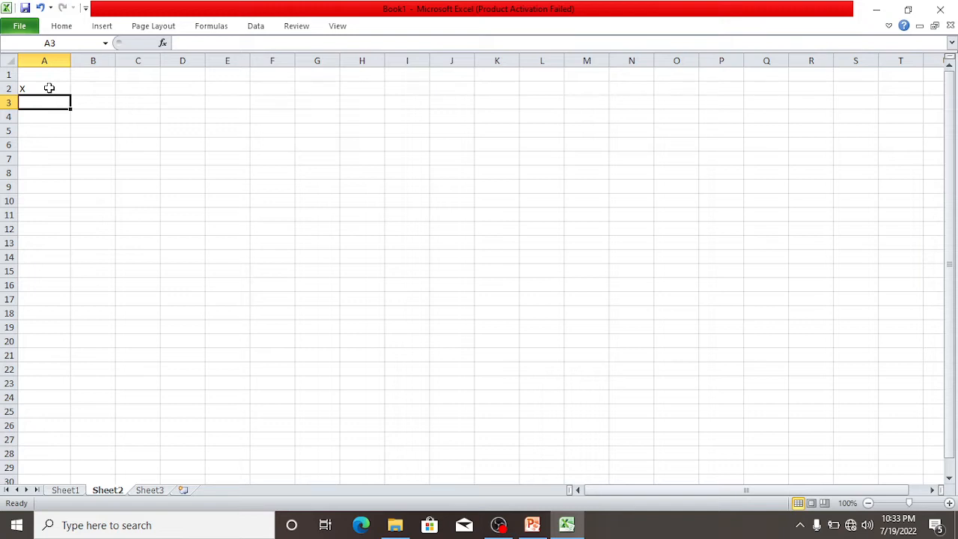
type("UNIT")
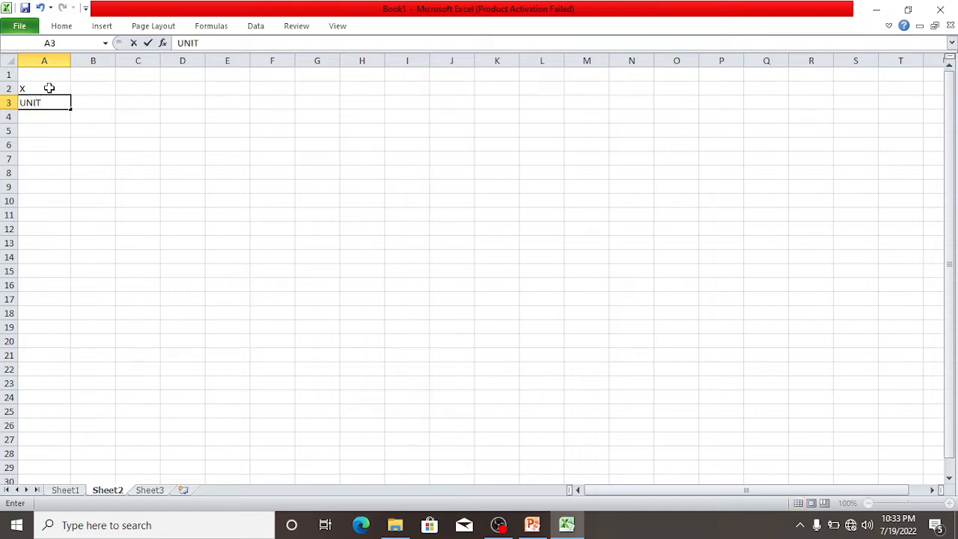
type("S OF COMMOD")
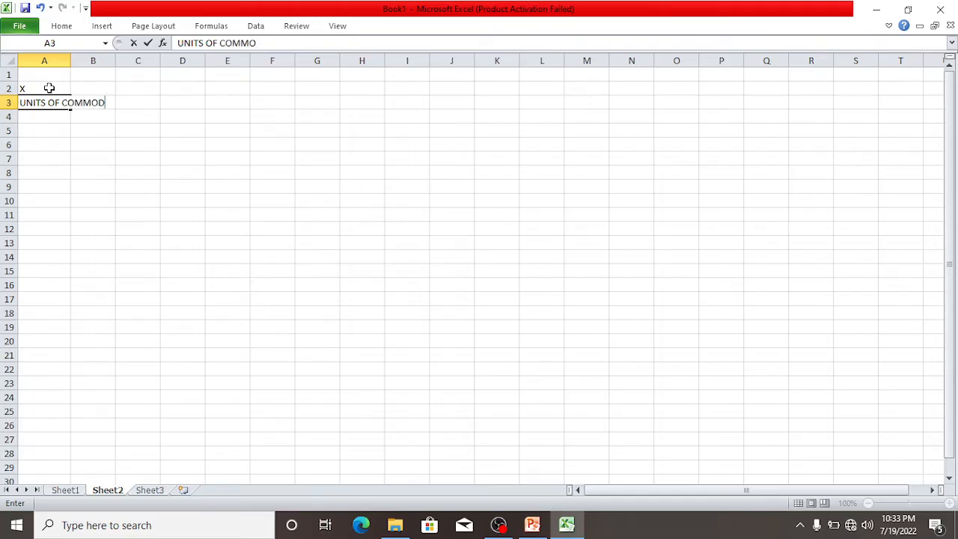
type("ITY")
left_click(68, 60)
double_click(70, 60)
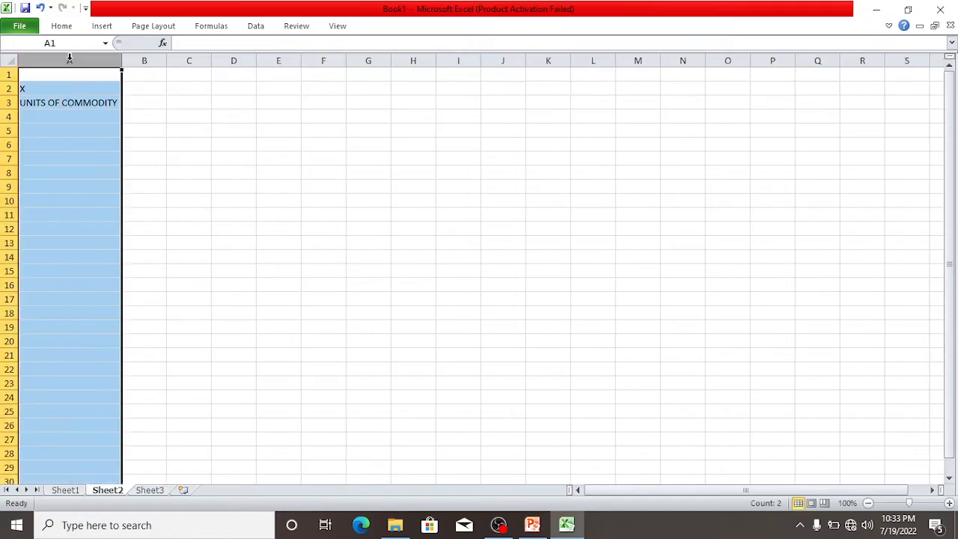
Add the labels COST PRIC in A4 and REVENUE in A5.
left_click(56, 116)
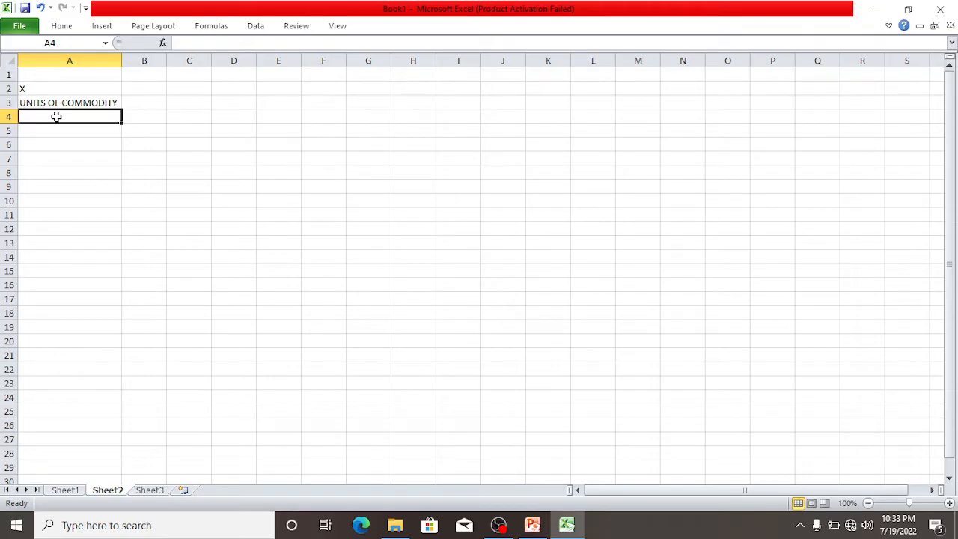
type("COST ")
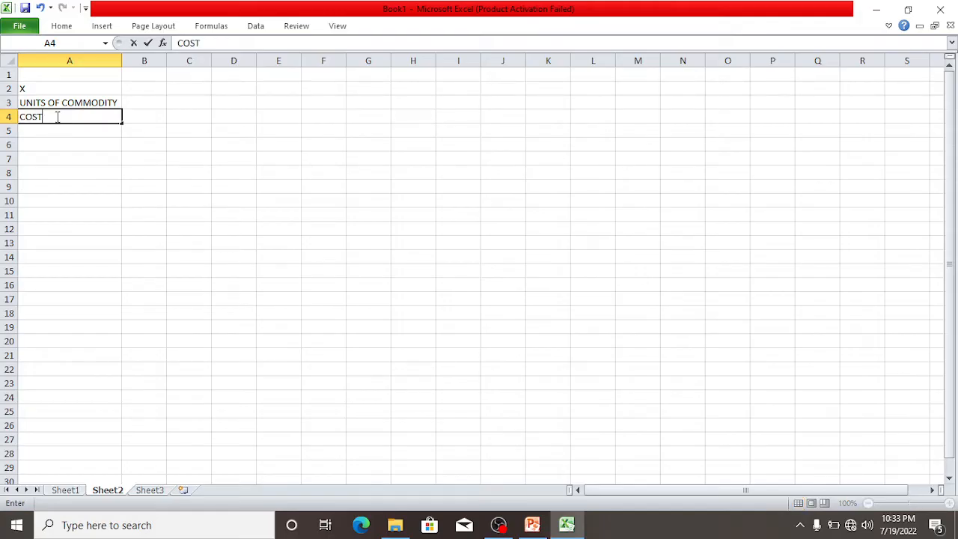
type("PRIC")
left_click(67, 131)
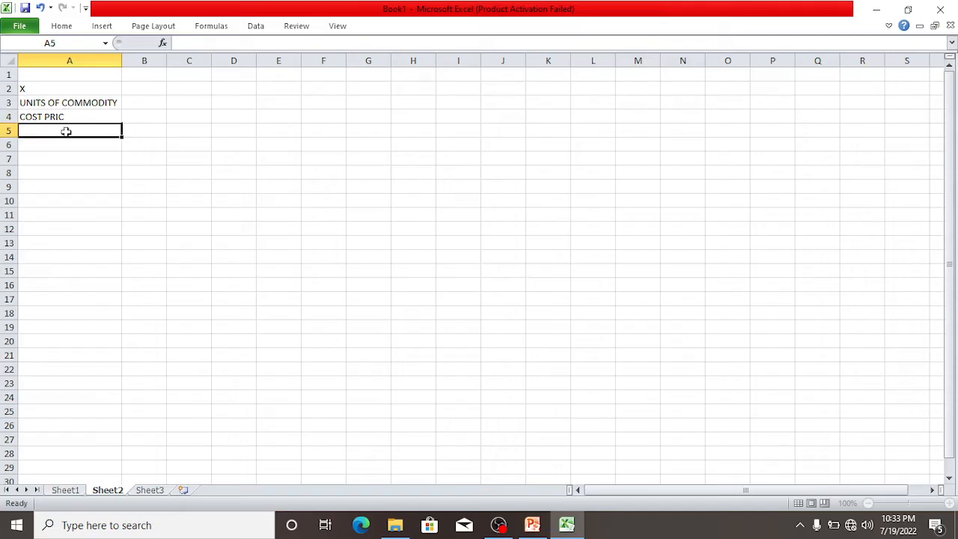
type("REV")
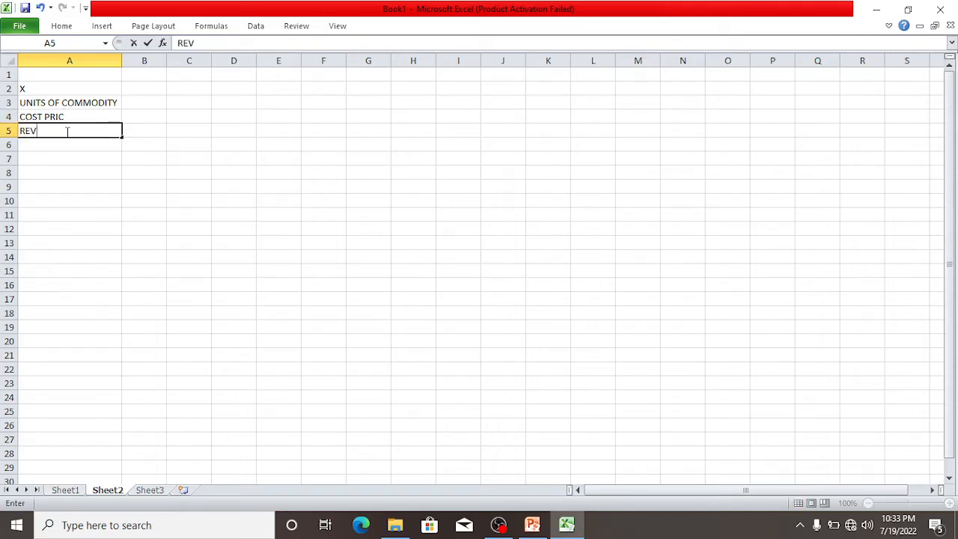
type("ENUE")
left_click(147, 131)
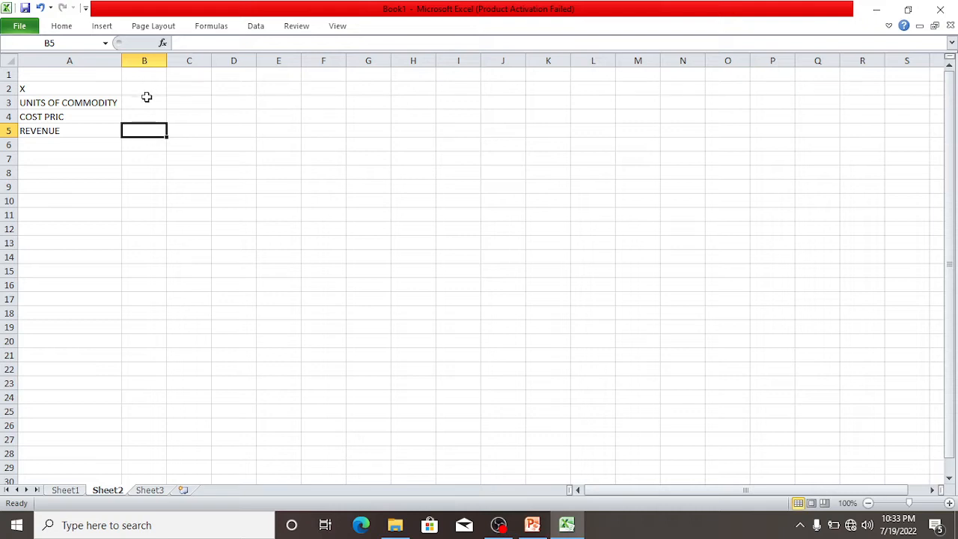
Enter 500 as the units of commodity in B3.
left_click(146, 101)
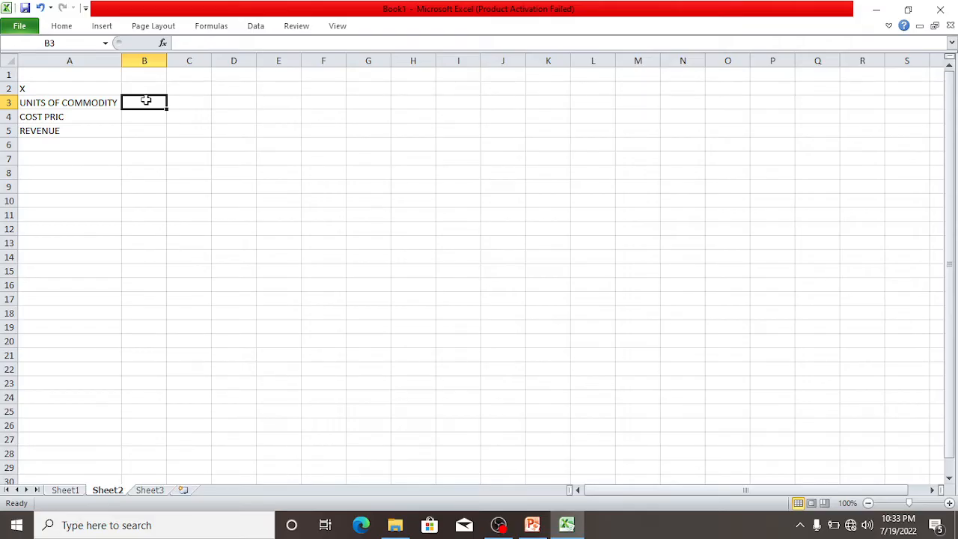
type("500")
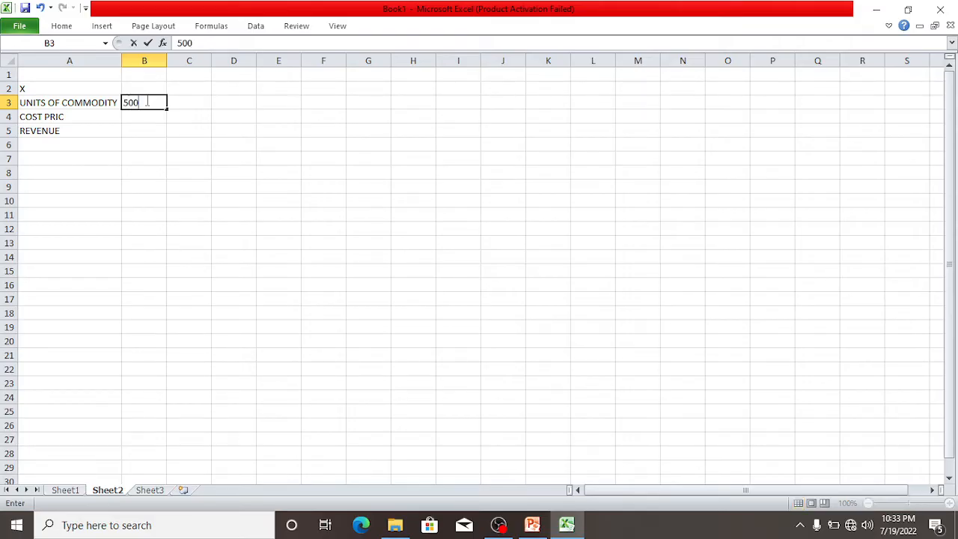
left_click(136, 115)
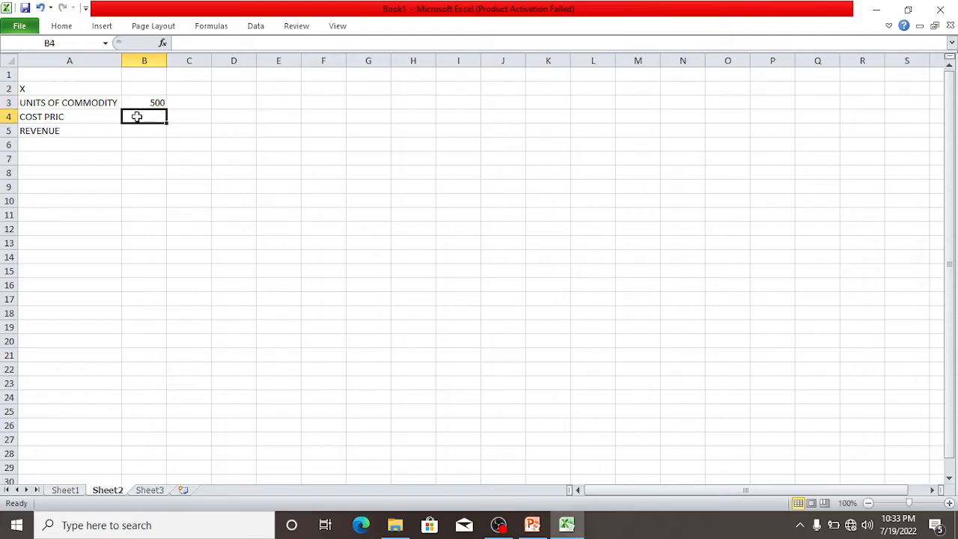
Correct the A4 label to COST PRICE and enter 2000 as its value in B4.
double_click(83, 116)
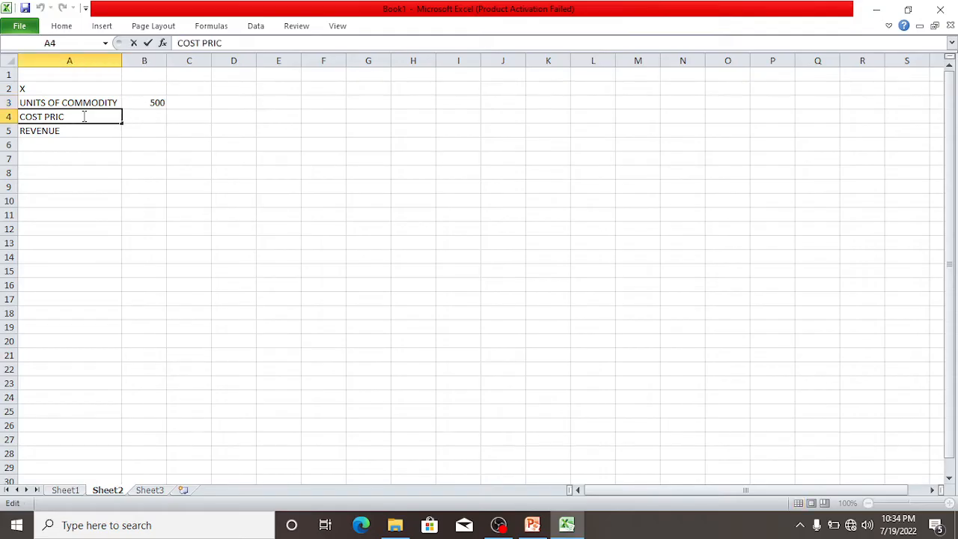
type("E")
left_click(150, 122)
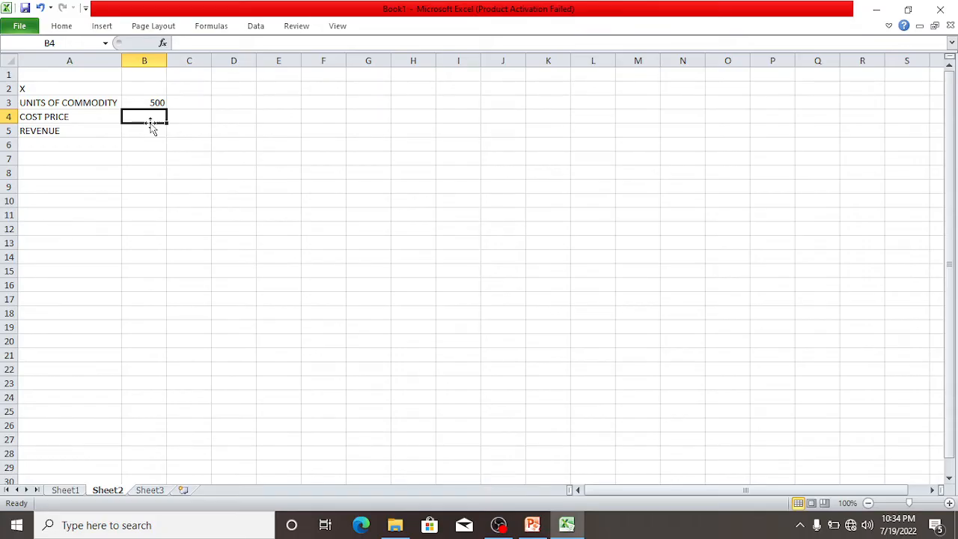
type("2000")
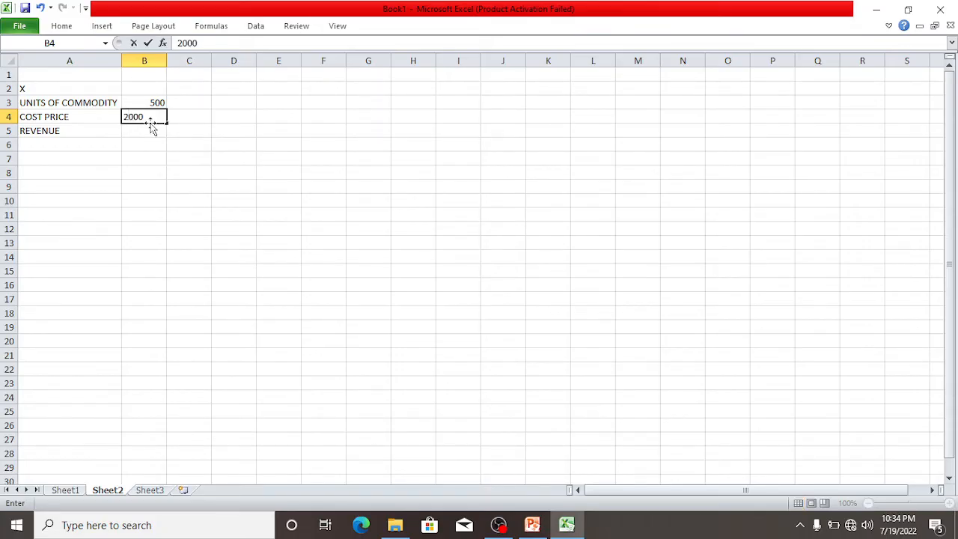
Calculate the revenue in B5 as units times cost price with the formula =B3*B4.
left_click(135, 129)
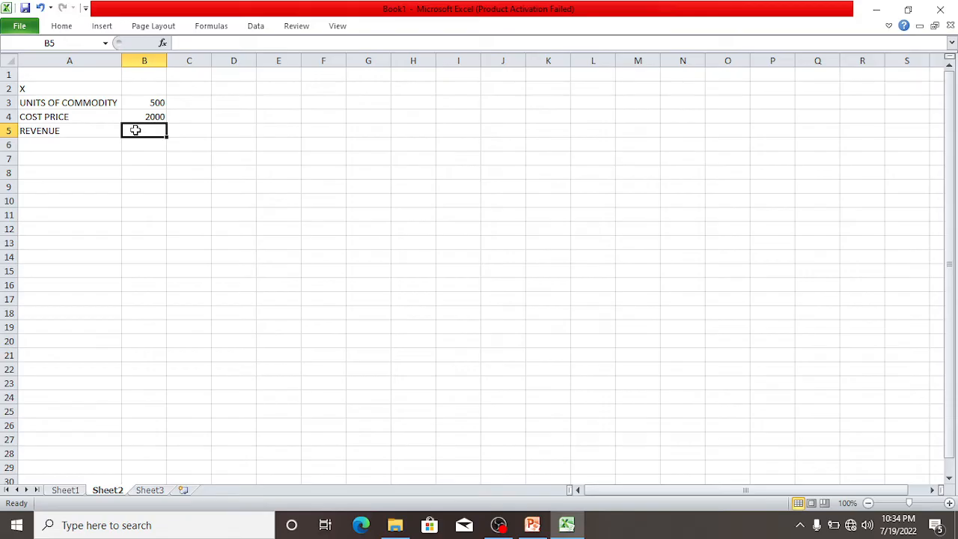
type("=")
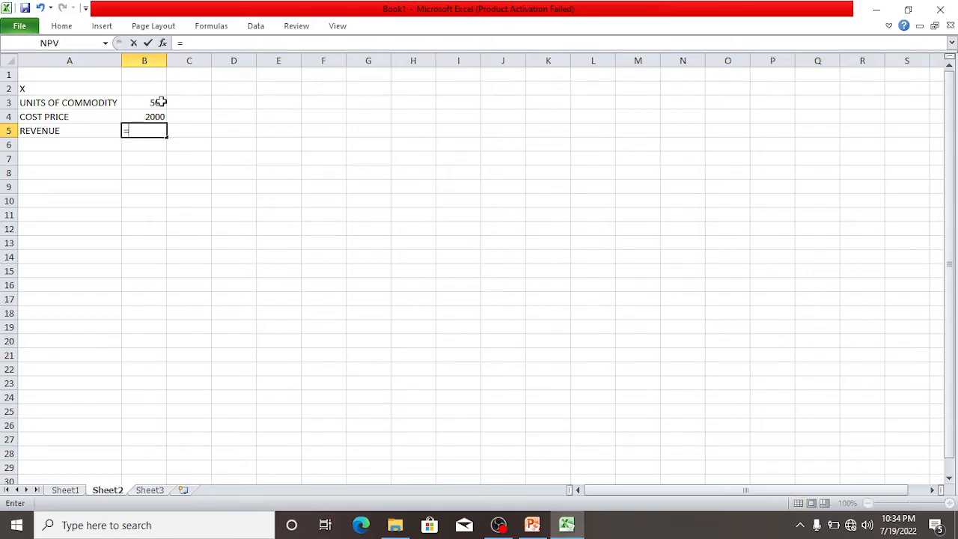
left_click(155, 101)
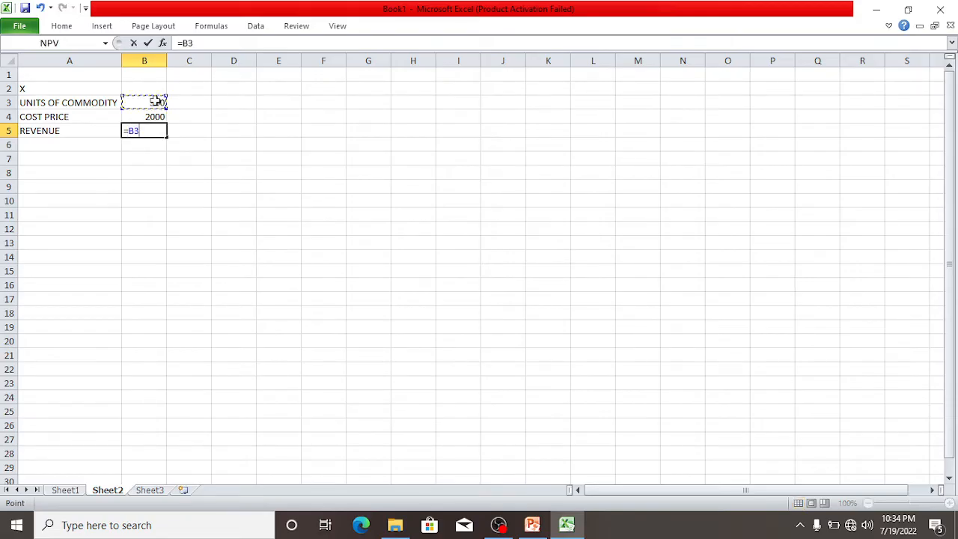
type("*")
left_click(149, 119)
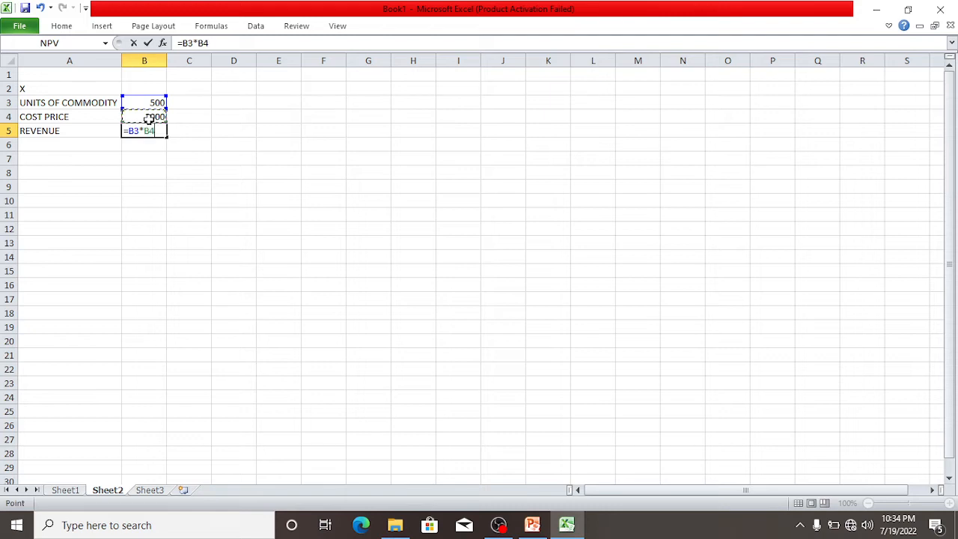
key("Return")
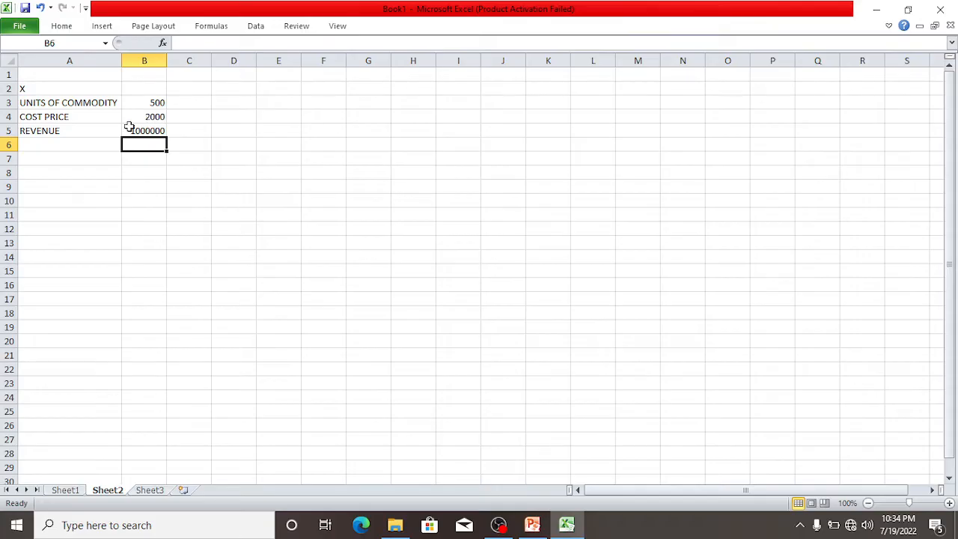
Add a second REVENUE label in A8 with the value 70,000,000 in B8.
left_click(86, 173)
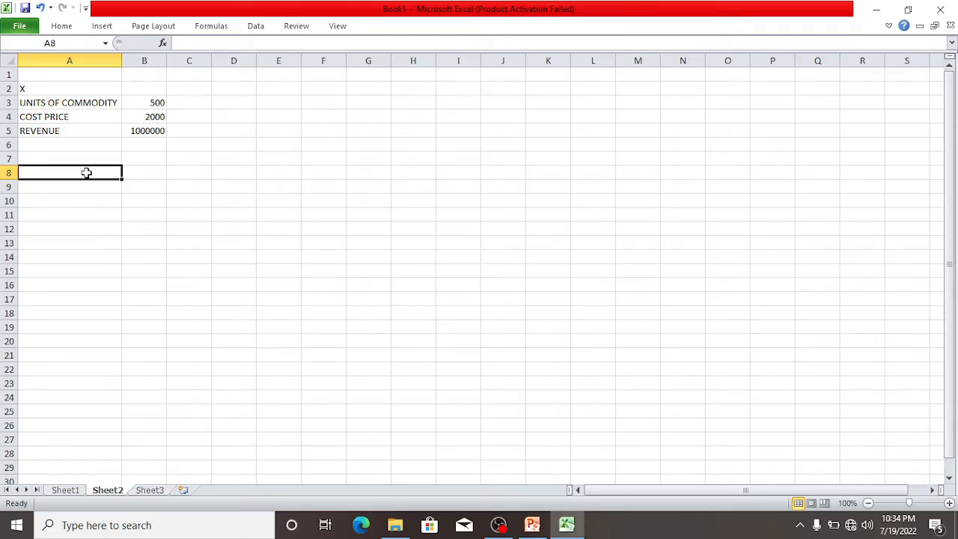
type("REV")
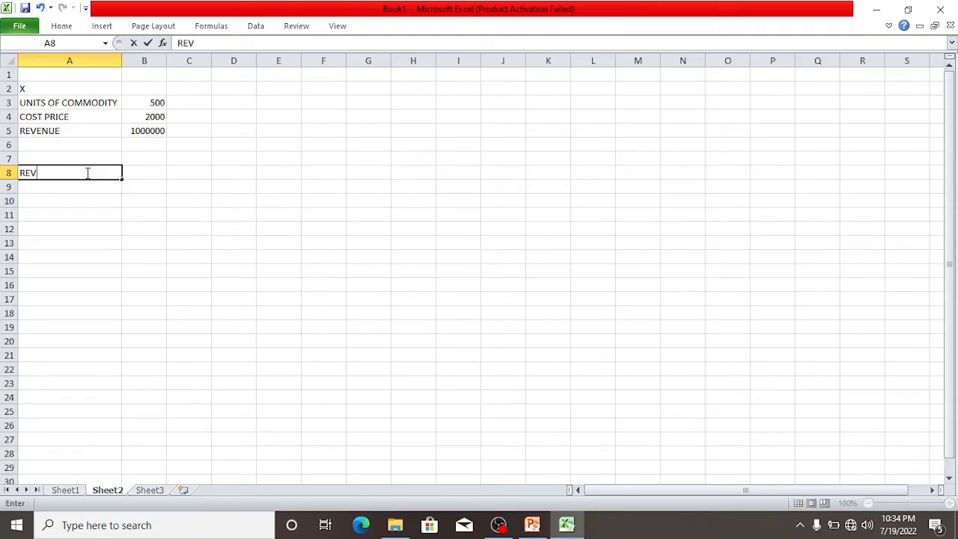
type("ENUE")
left_click(141, 170)
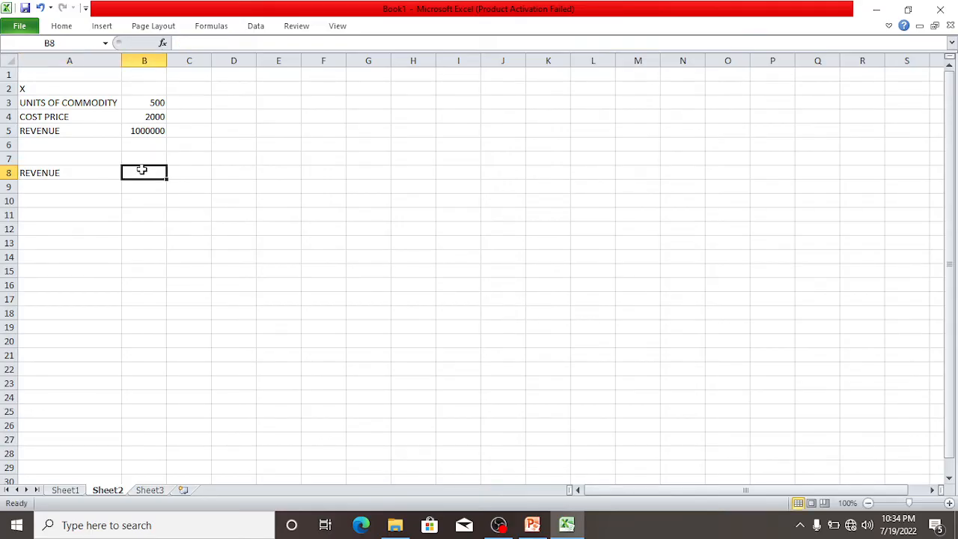
type("70")
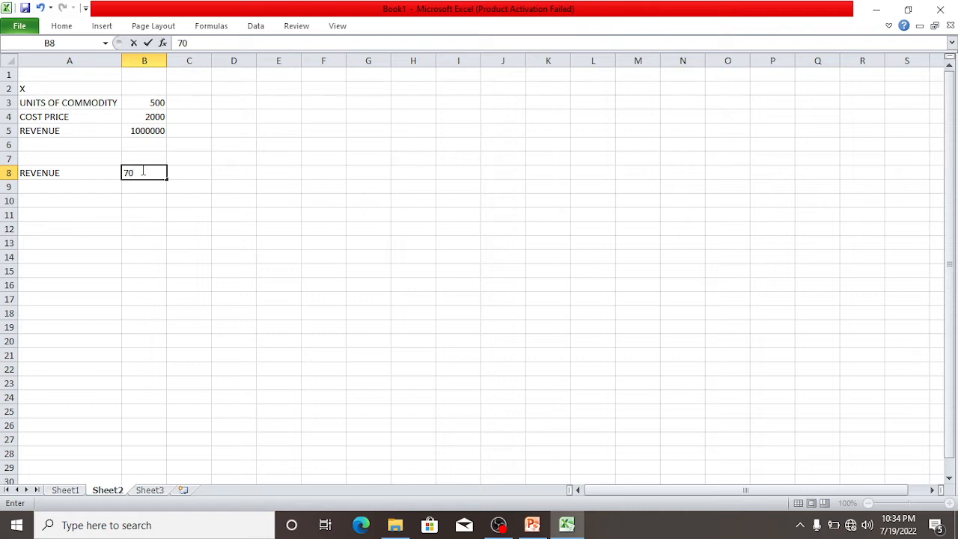
type(",000,000")
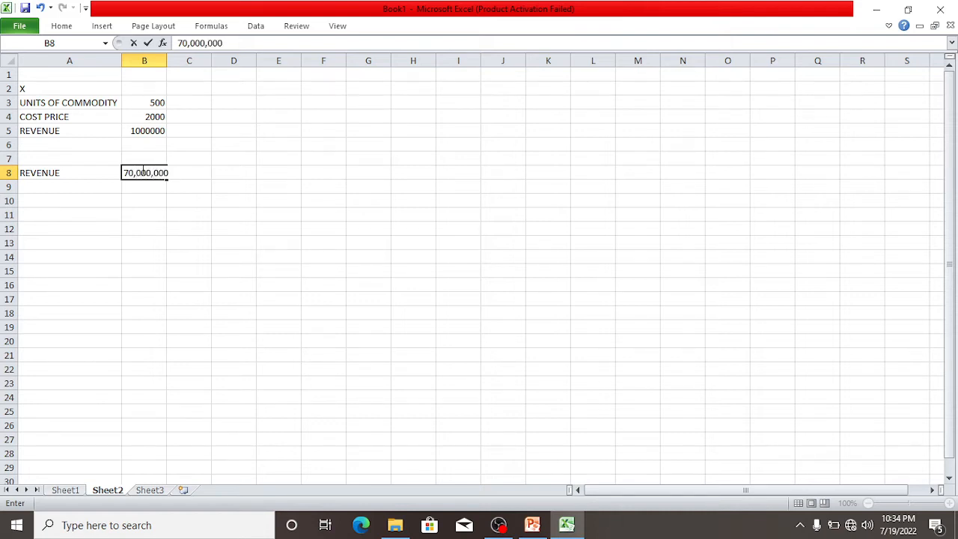
left_click(85, 184)
left_click(146, 100)
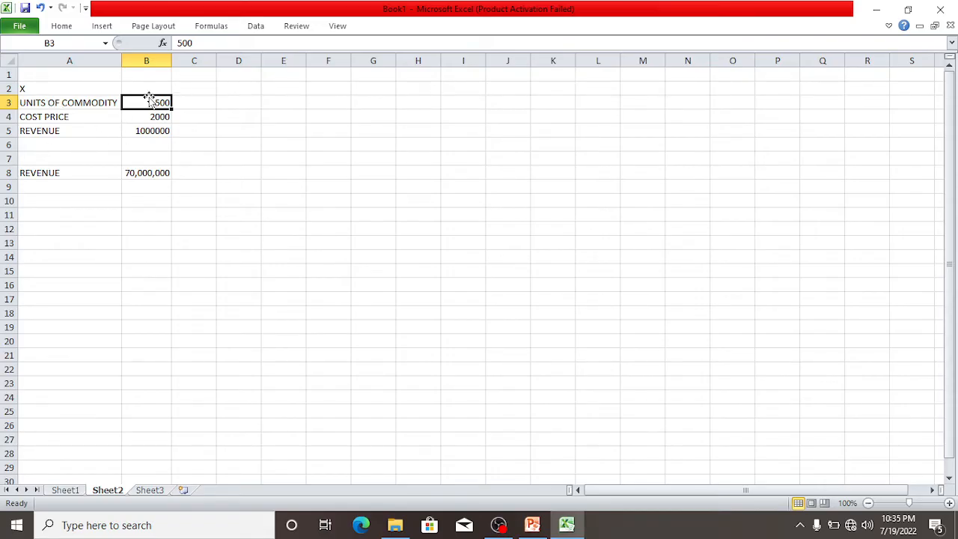
left_click(69, 491)
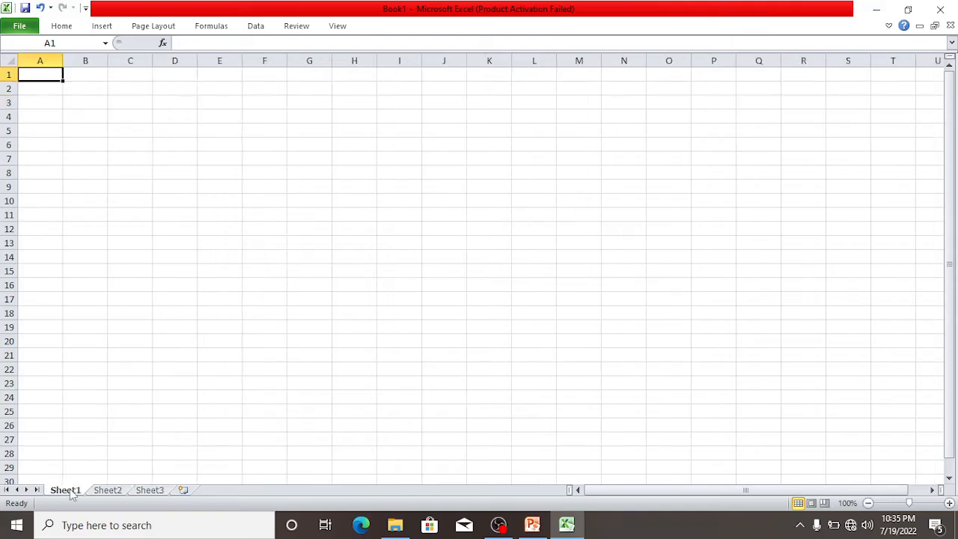
left_click(117, 494)
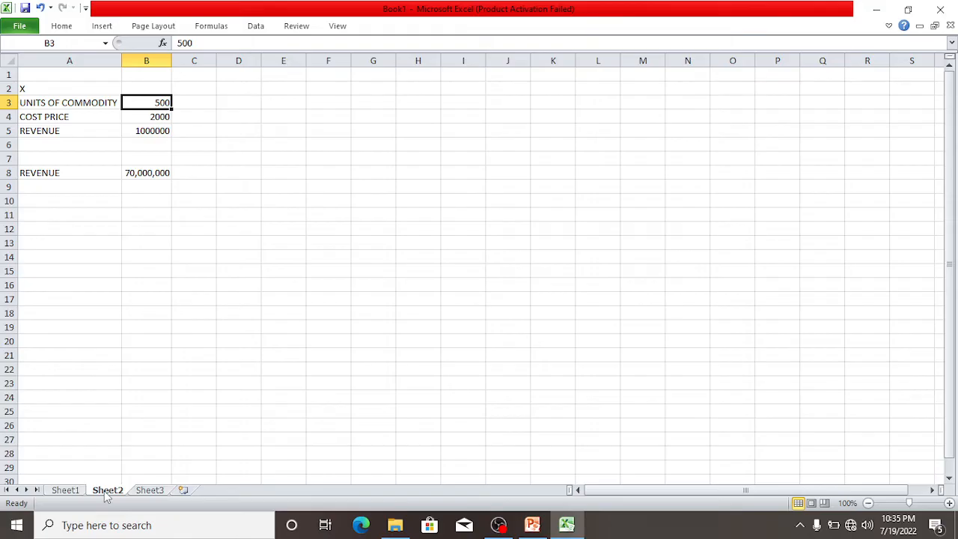
Create a copy of Sheet2 in Book1, placed before Sheet2, and select cell B9 on the copy.
right_click(107, 497)
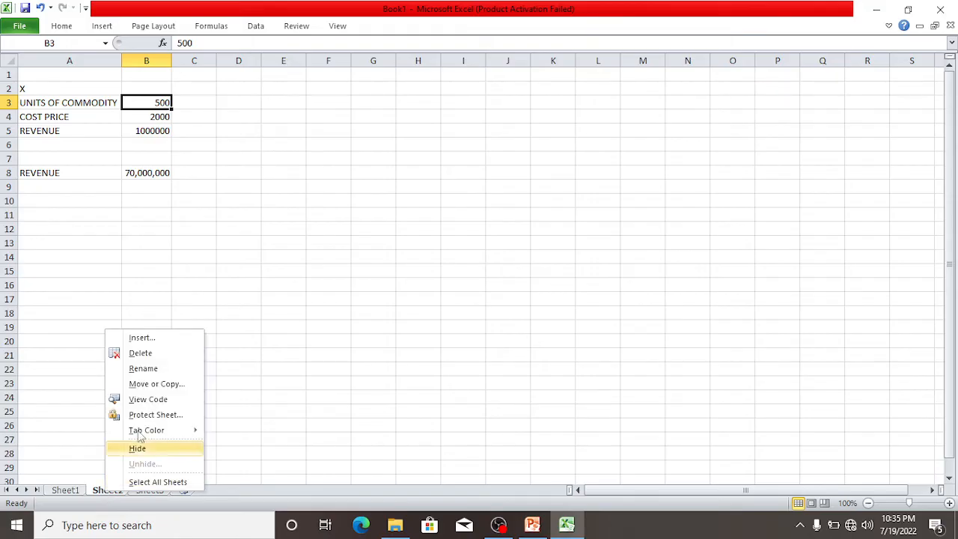
left_click(165, 389)
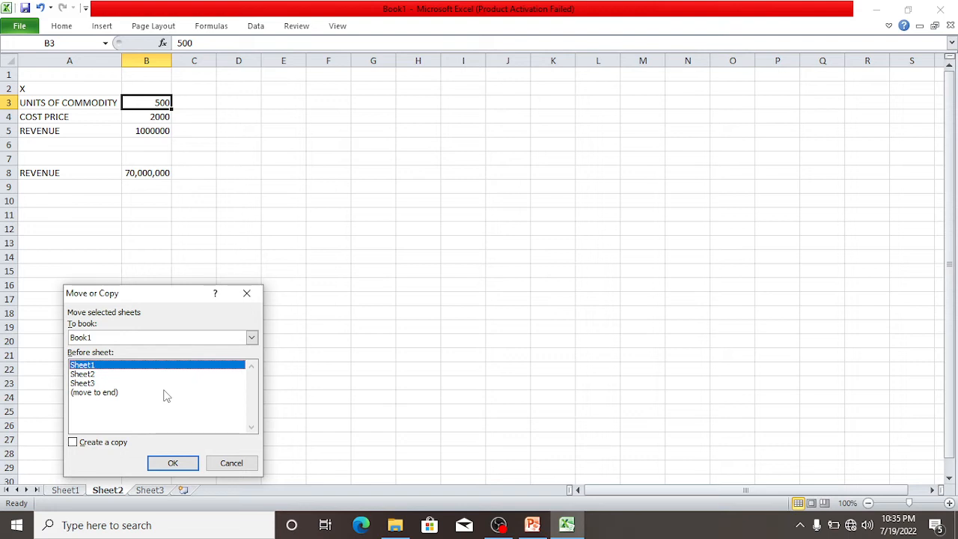
left_click(95, 374)
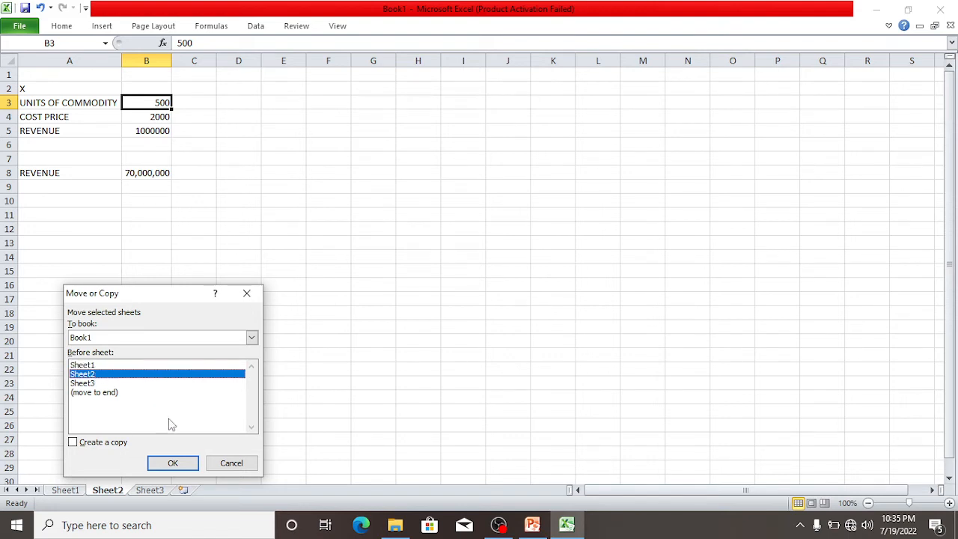
left_click(73, 442)
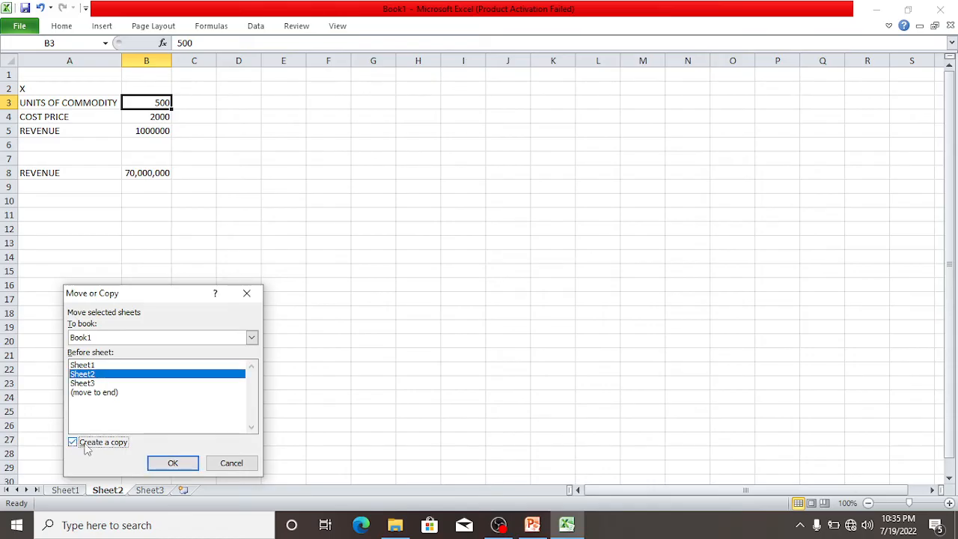
left_click(174, 463)
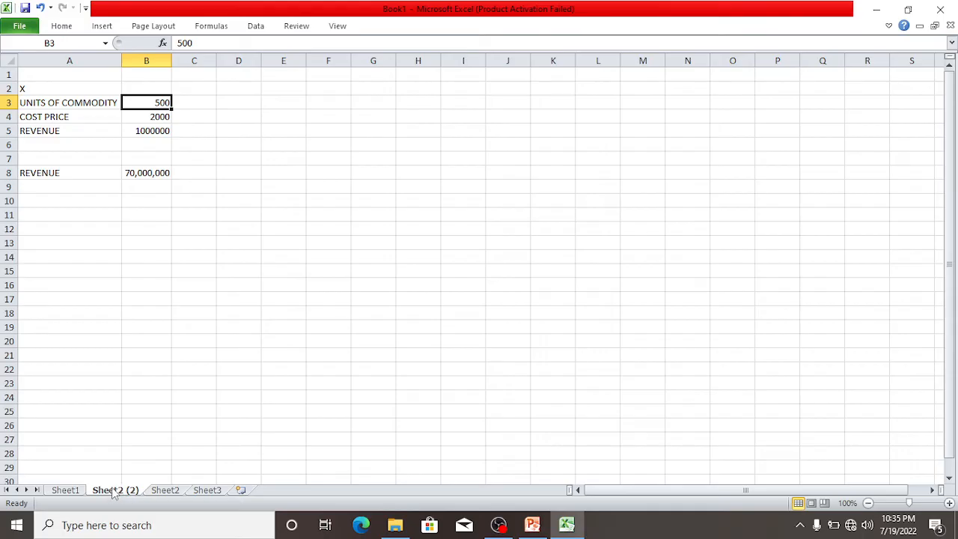
left_click(139, 187)
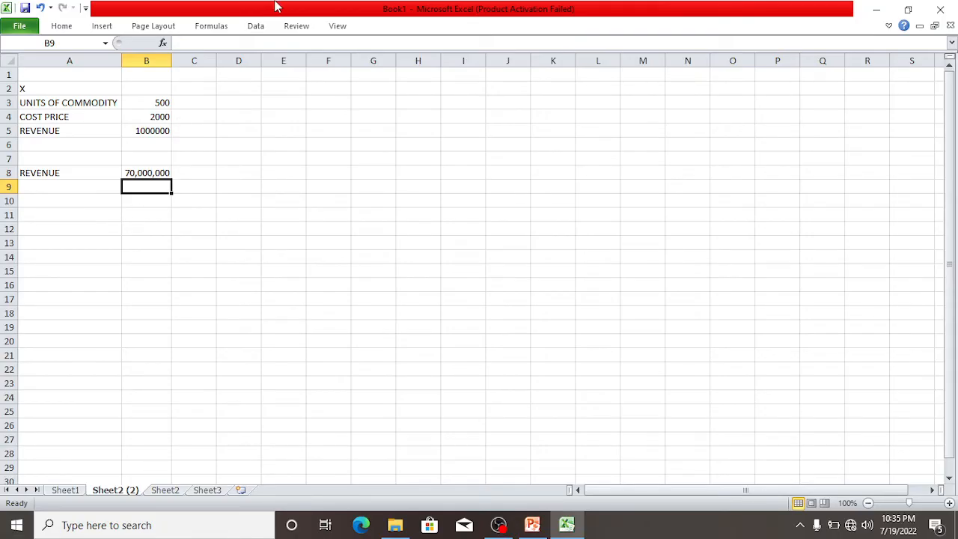
Open the Goal Seek what-if analysis on the Sheet2 copy.
left_click(256, 26)
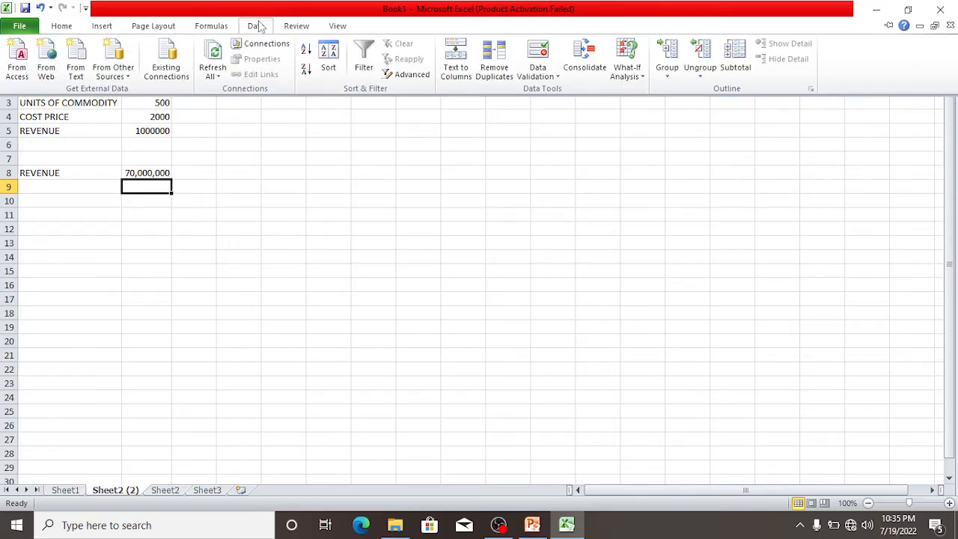
left_click(643, 79)
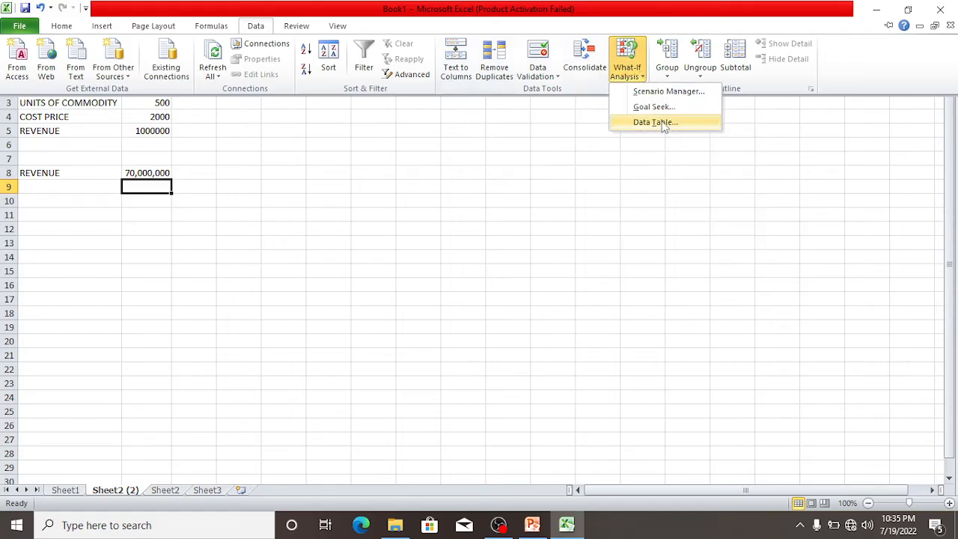
left_click(656, 107)
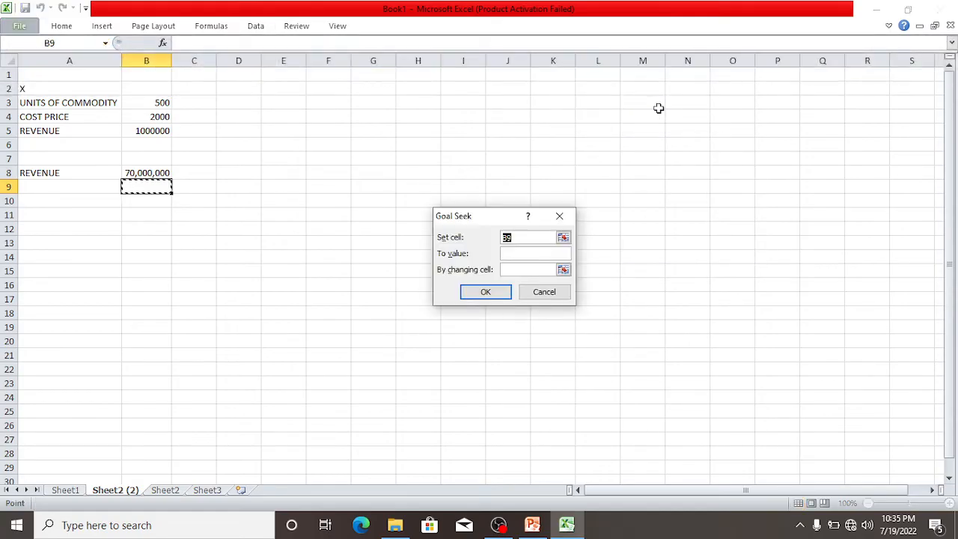
Fill in Goal Seek to bring revenue cell B5 to 70,000,000 by changing the units in cell B3.
left_click(515, 236)
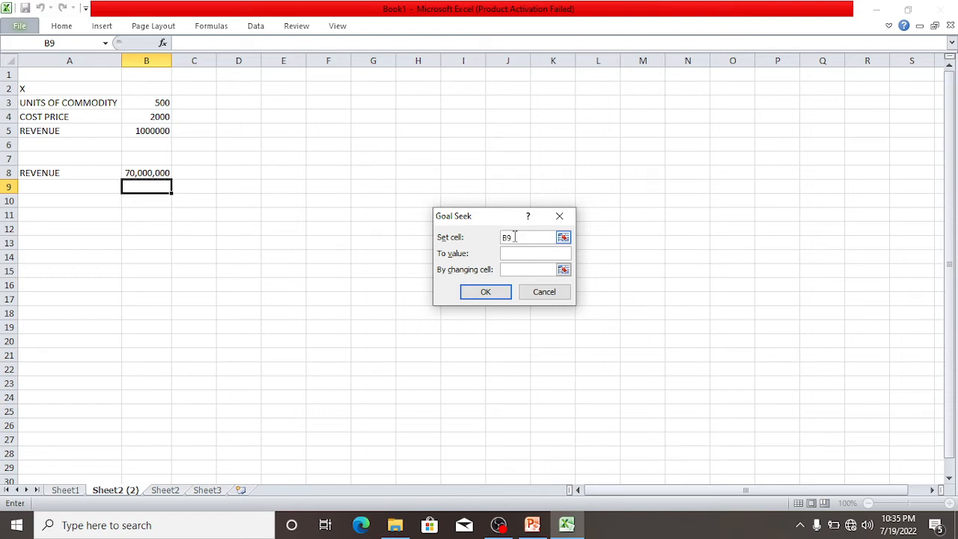
key("BackSpace")
key("BackSpace")
left_click(162, 131)
left_click(510, 254)
type("70,00")
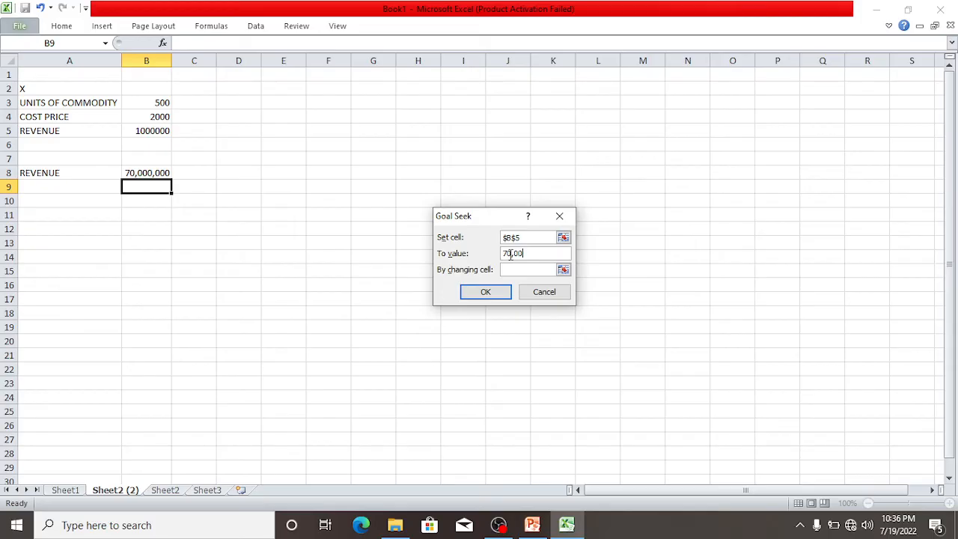
type("0,000")
left_click(530, 271)
left_click(145, 101)
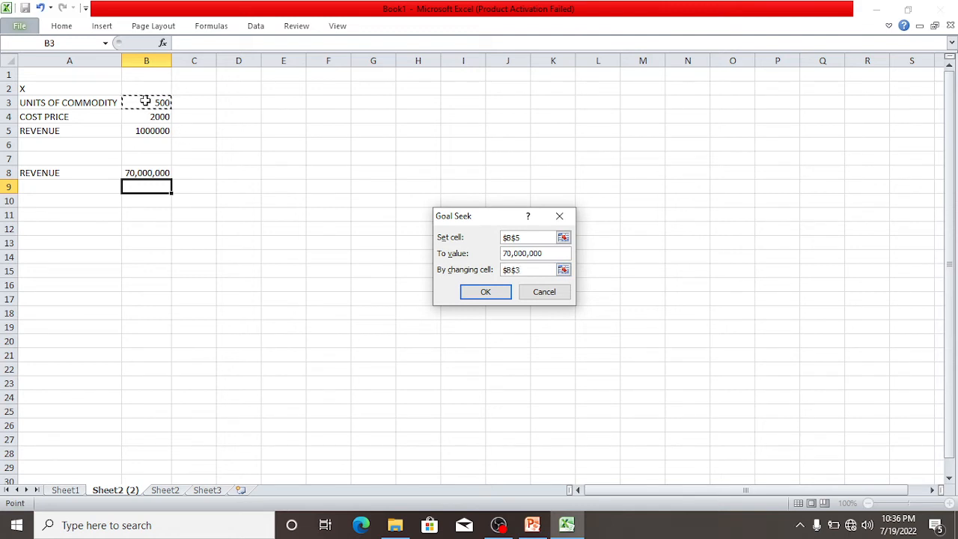
Clear the changing cell, target value and set cell entries in the Goal Seek dialog.
left_click(528, 270)
key("BackSpace")
key("BackSpace")
key("BackSpace")
key("BackSpace")
left_click(544, 253)
key("BackSpace")
key("BackSpace")
key("BackSpace")
key("BackSpace")
key("BackSpace")
key("BackSpace")
key("BackSpace")
key("BackSpace")
key("BackSpace")
key("BackSpace")
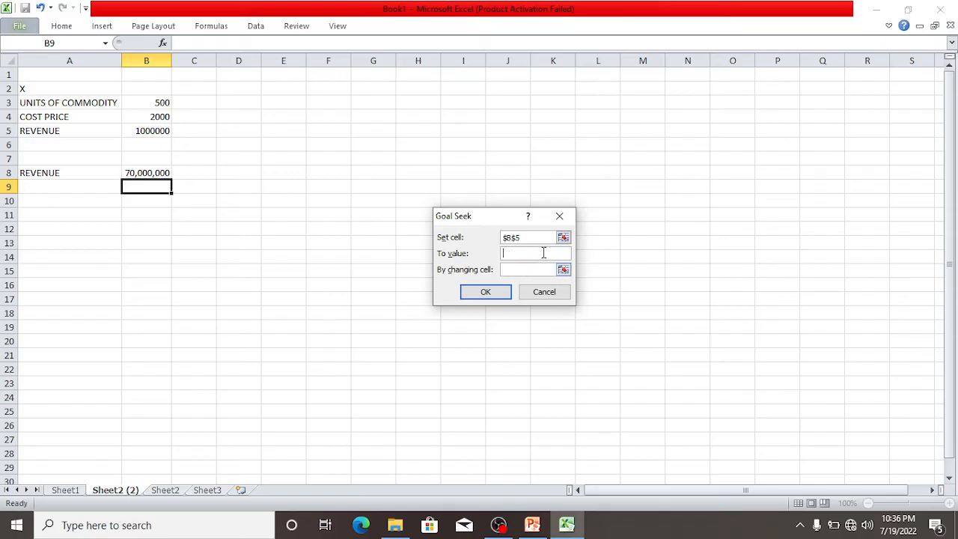
left_click(533, 236)
key("BackSpace")
key("BackSpace")
key("BackSpace")
key("BackSpace")
Set Goal Seek's set cell to B5, its target value to 70,000,000 and its changing cell to B3.
left_click(145, 134)
left_click(516, 253)
type("70,000,000")
left_click(531, 269)
left_click(511, 270)
left_click(159, 102)
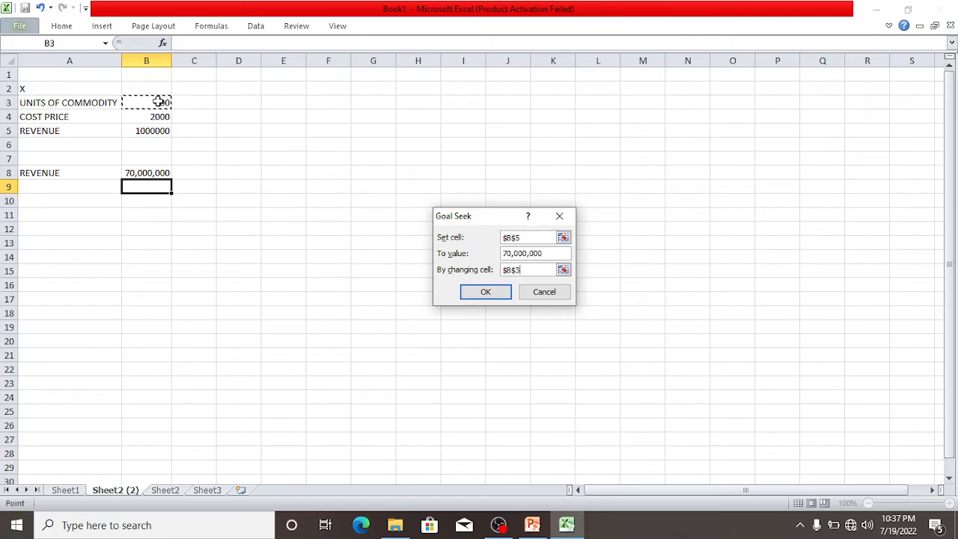
Run the goal seek and accept its solution, ending with the units cell B3 selected.
left_click(486, 294)
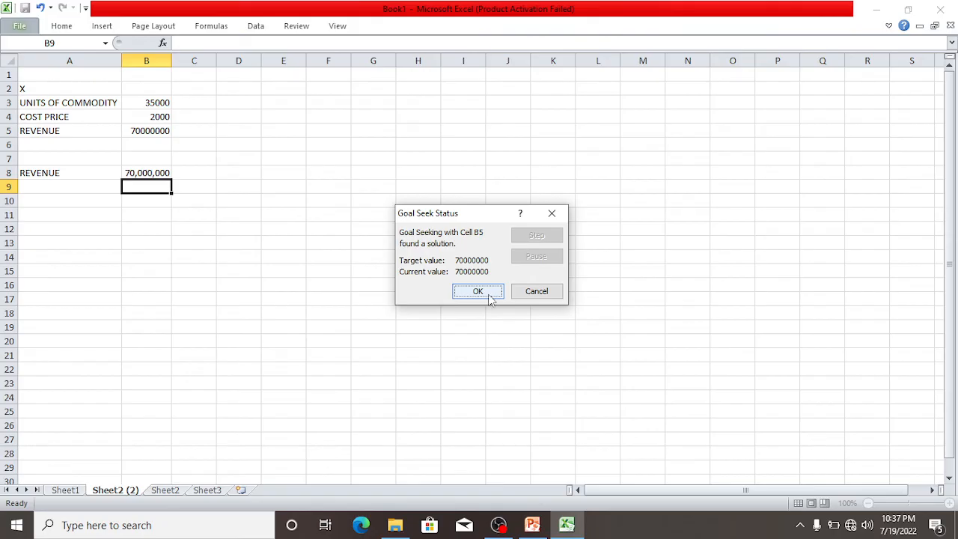
left_click(479, 291)
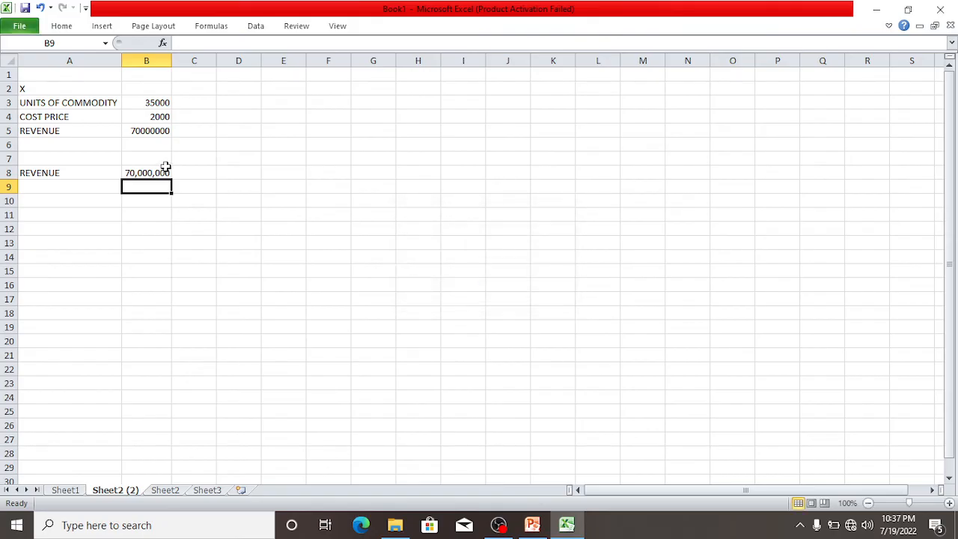
left_click(161, 102)
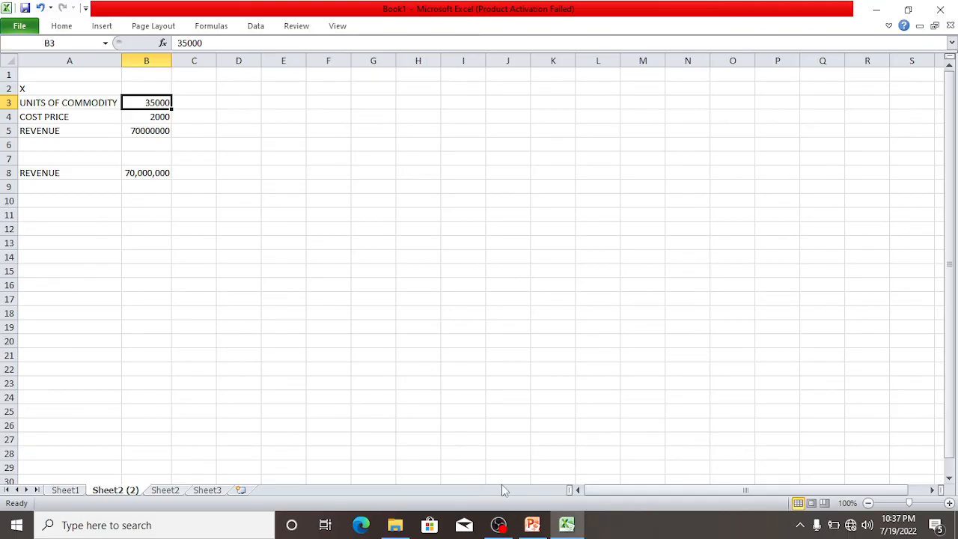
mouse_move(499, 523)
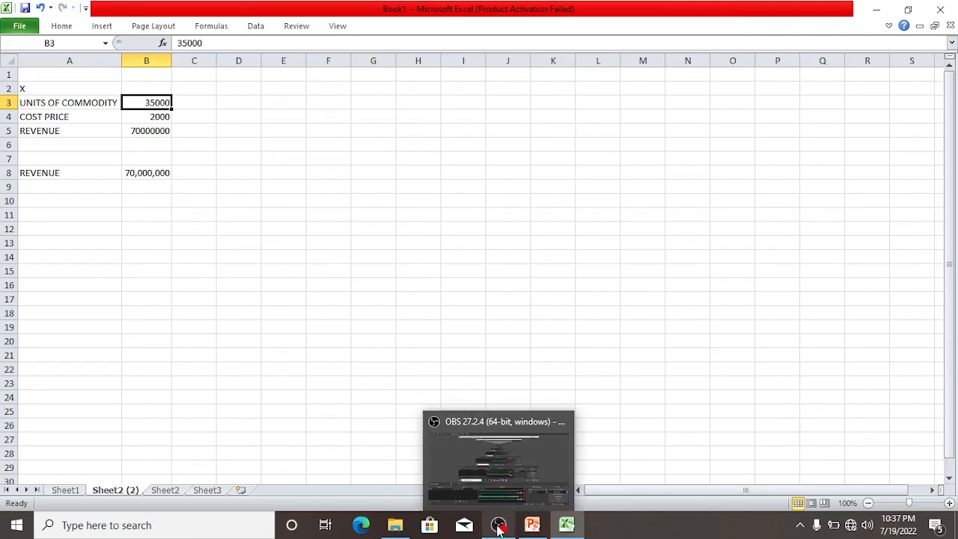
left_click(496, 471)
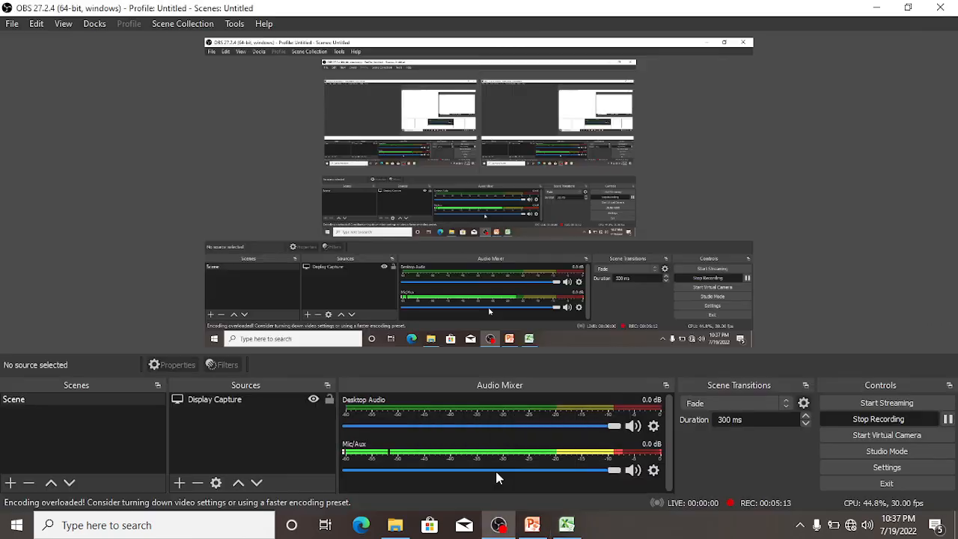